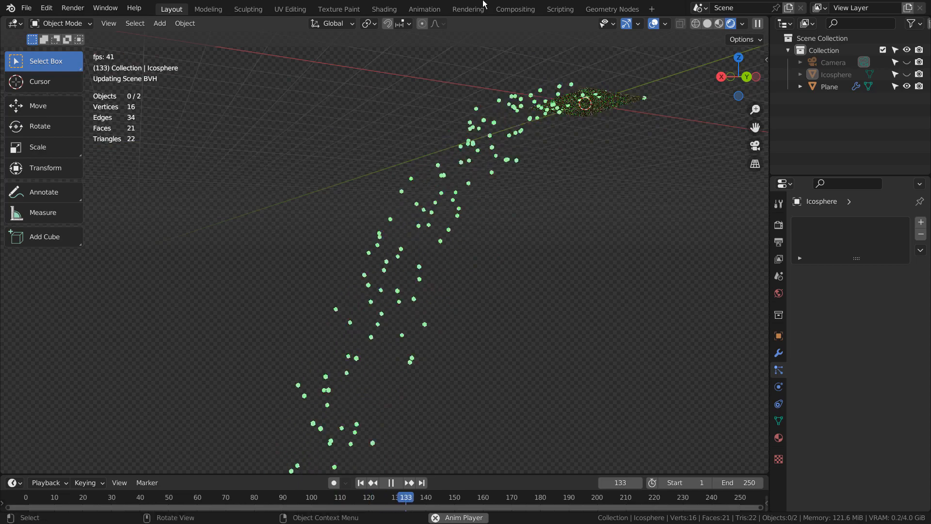
# Open the Shading workspace, compare material preview with rendered shading, and set the Divide node's value to 25.7.
pyautogui.moveTo(694, 99); pyautogui.dragTo(592, 151, button='middle')
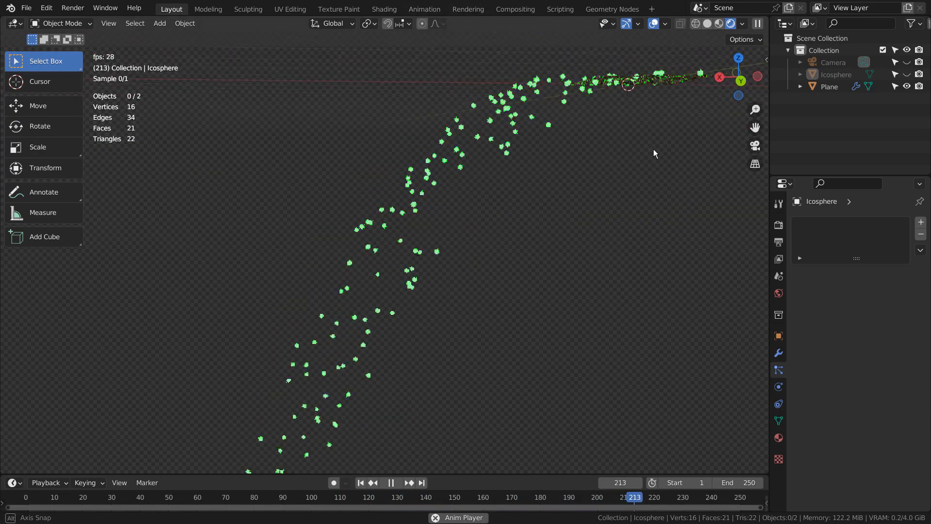
pyautogui.click(384, 9)
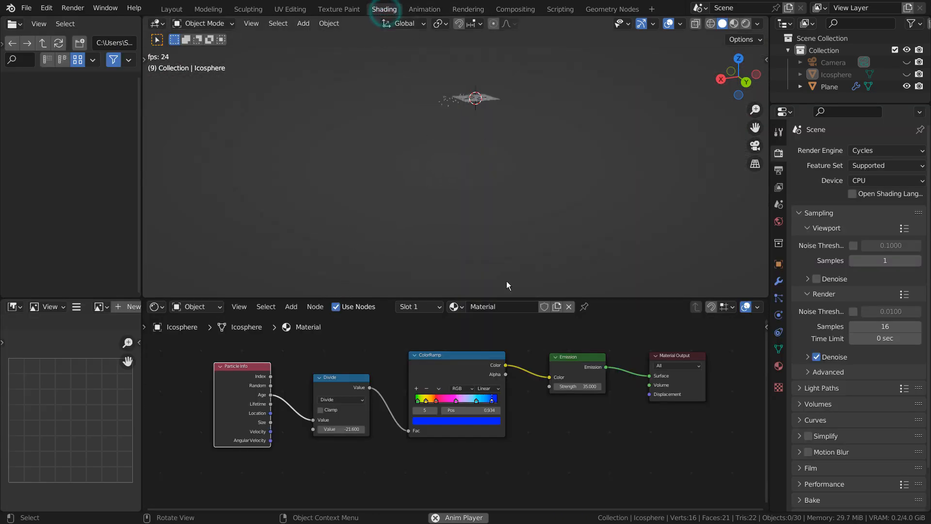
pyautogui.click(747, 24)
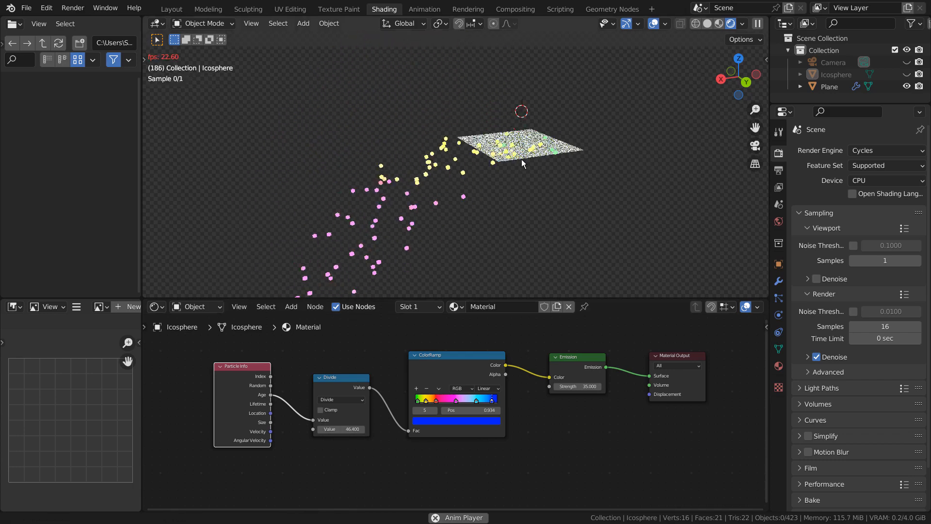
pyautogui.click(719, 23)
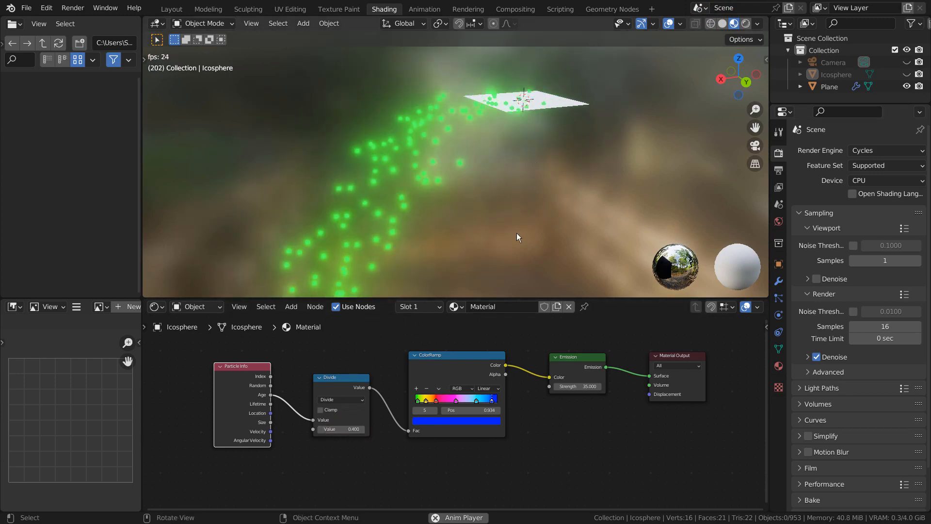
pyautogui.click(746, 24)
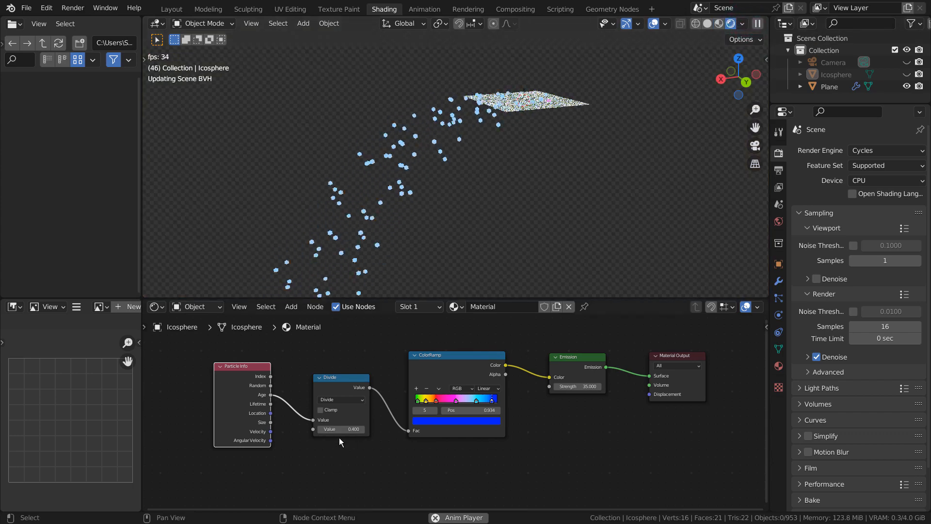
pyautogui.moveTo(344, 428)
pyautogui.mouseDown()
pyautogui.moveTo(383, 429)
pyautogui.moveTo(328, 429)
pyautogui.moveTo(371, 429)
pyautogui.moveTo(332, 429)
pyautogui.moveTo(352, 429)
pyautogui.mouseUp()
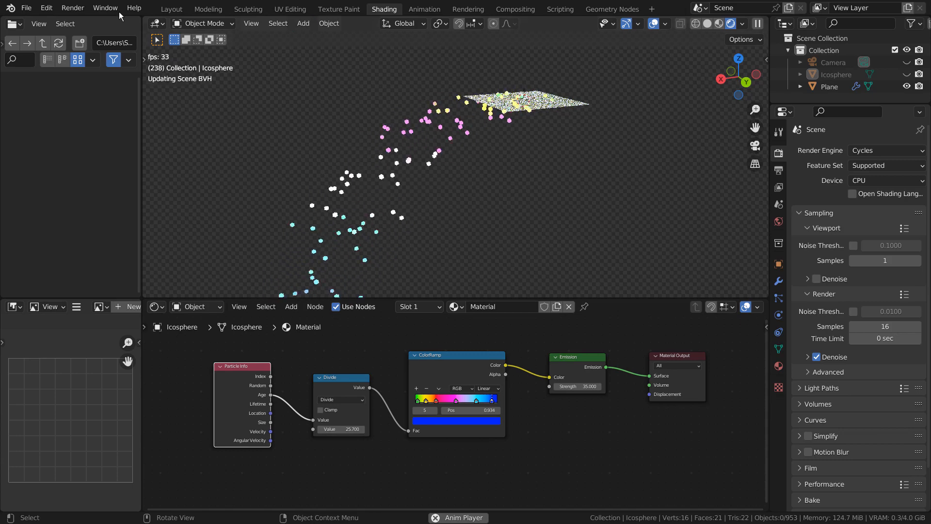
# Return to the Layout workspace in solid shading, reset the animation to frame 1 and hide the existing emitter plane.
pyautogui.click(172, 9)
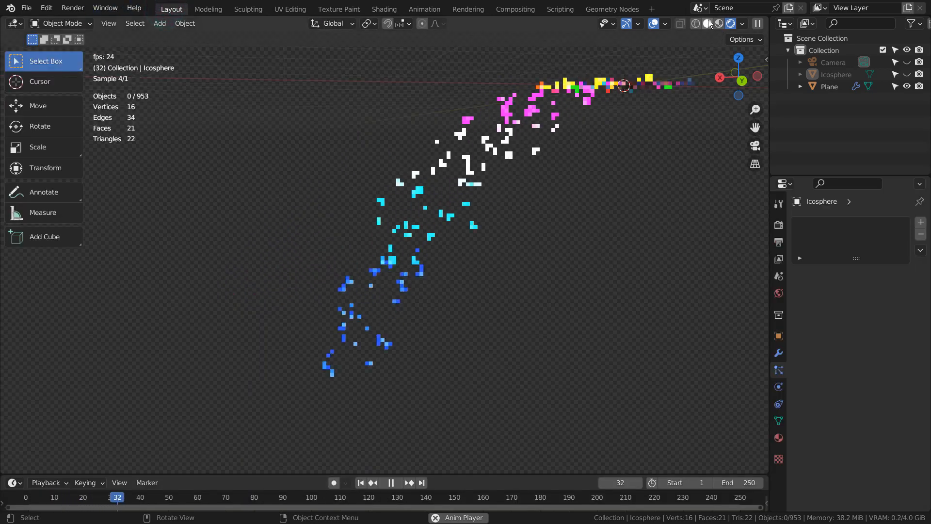
pyautogui.click(707, 22)
pyautogui.click(656, 83)
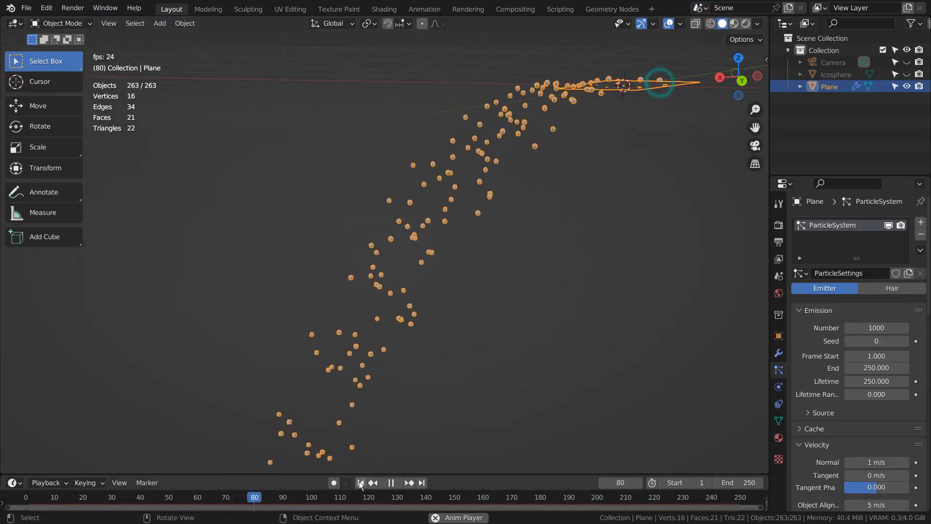
pyautogui.click(391, 482)
pyautogui.click(360, 483)
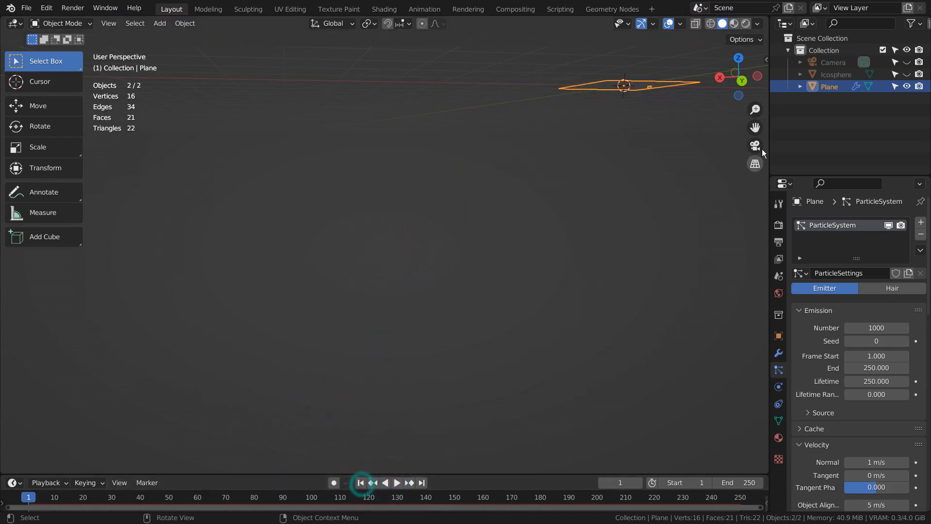
pyautogui.click(814, 86)
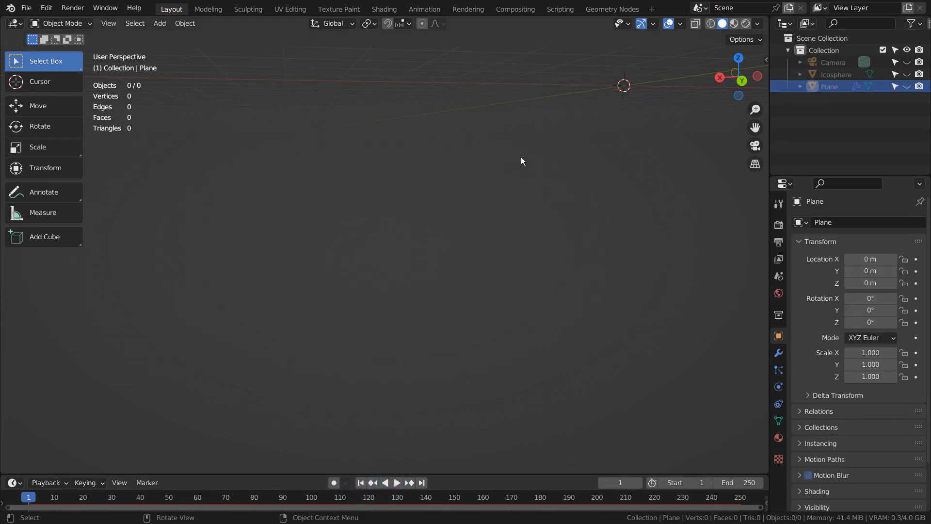
# Add a new 2 m mesh plane at the world origin.
pyautogui.scroll(-5, 523, 185)
pyautogui.hotkey('shift', 'a')
pyautogui.moveTo(537, 171)
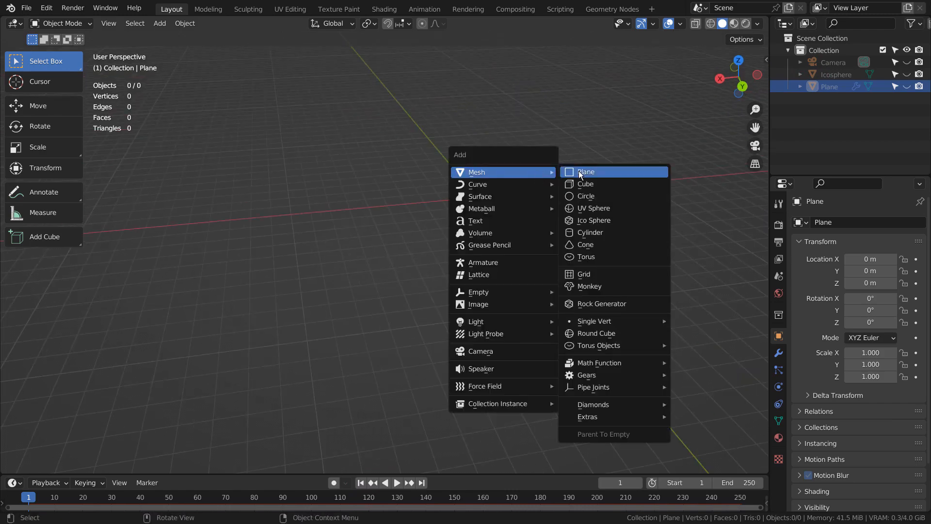
pyautogui.click(579, 171)
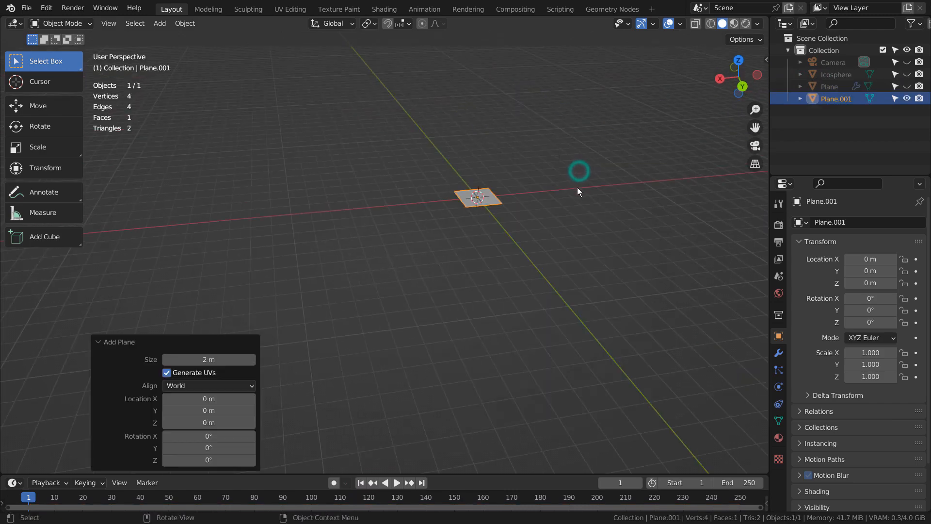
# Add an emitter particle system to the new plane and play the animation to see the particles fall.
pyautogui.click(779, 370)
pyautogui.click(922, 222)
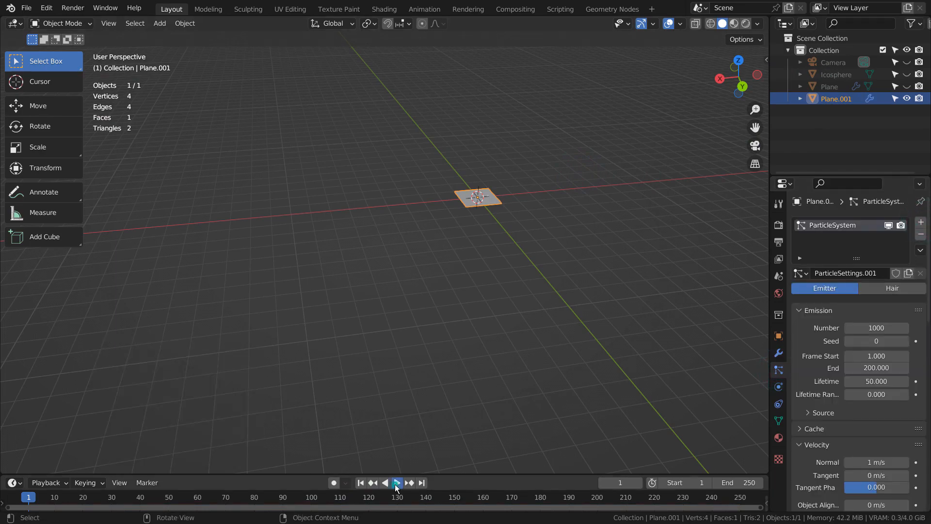
pyautogui.scroll(5, 560, 315)
pyautogui.moveTo(586, 339); pyautogui.dragTo(593, 316, button='middle')
pyautogui.keyDown('shift'); pyautogui.moveTo(592, 316); pyautogui.dragTo(596, 342, button='middle'); pyautogui.keyUp('shift')
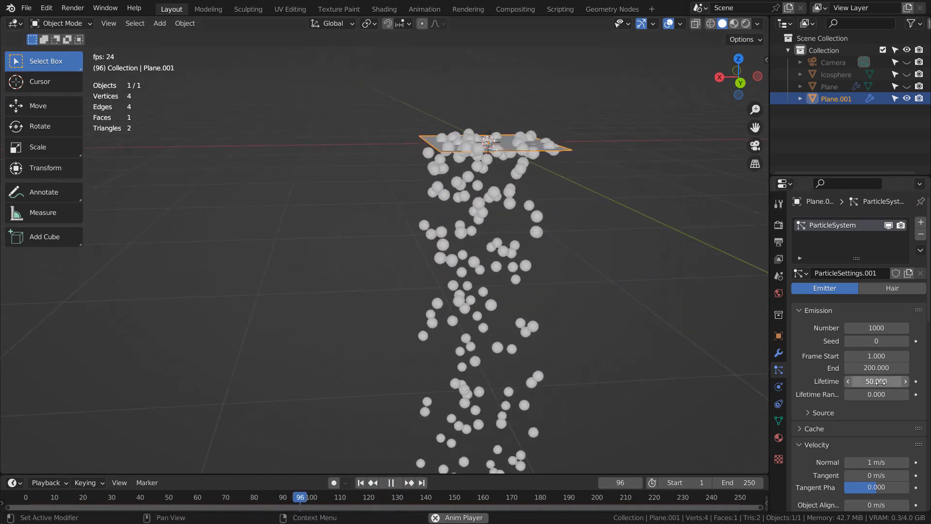
# Set the particle emission's end frame to 250 and the particle lifetime to 250.
pyautogui.click(882, 368)
pyautogui.write('250')
pyautogui.press('Tab')
pyautogui.write('250')
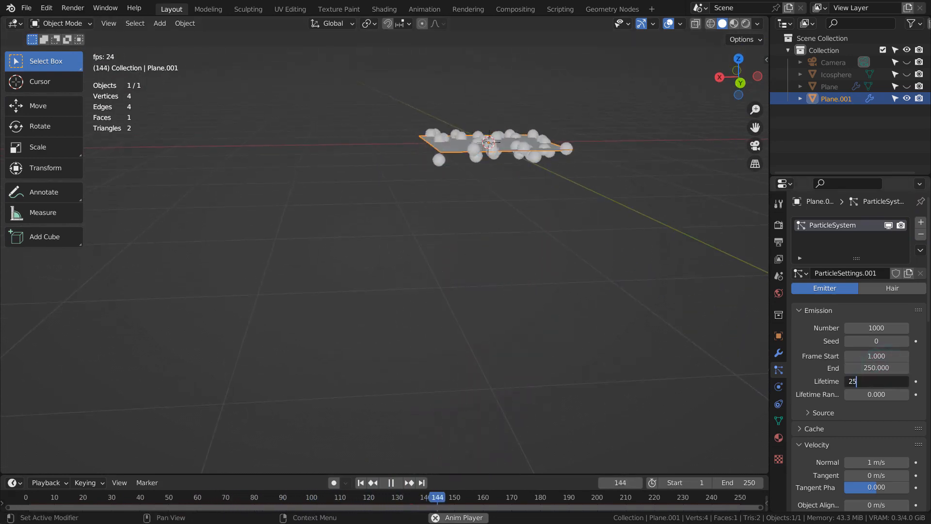
pyautogui.press('Return')
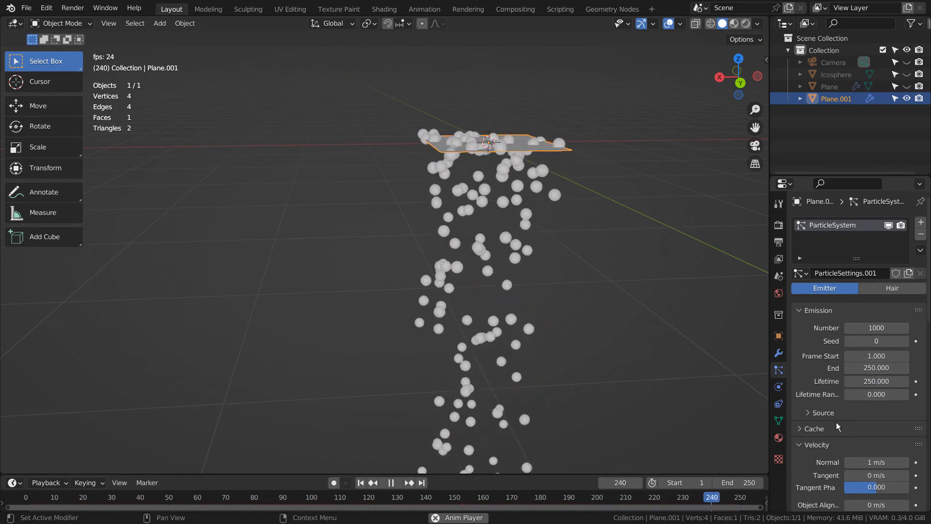
# Add an ico sphere mesh at the origin with 1 subdivision.
pyautogui.hotkey('shift', 'a')
pyautogui.moveTo(578, 184)
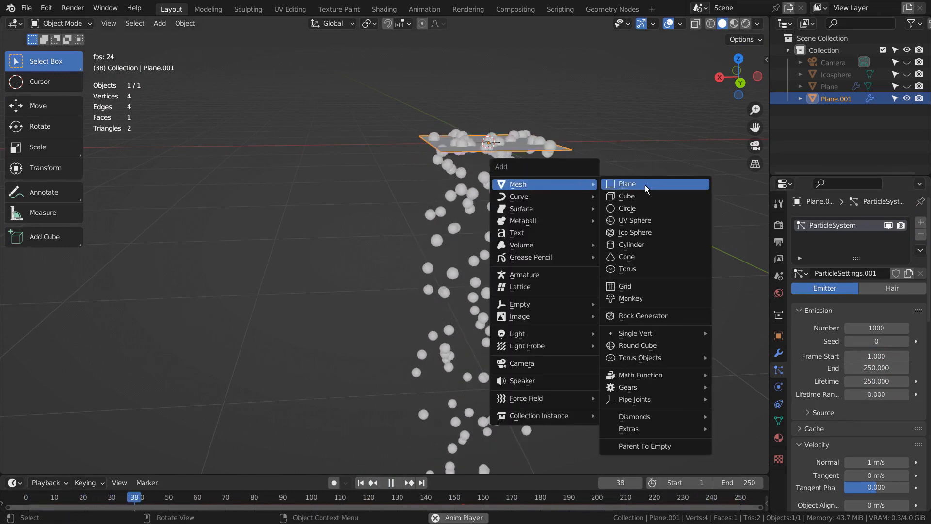
pyautogui.click(650, 234)
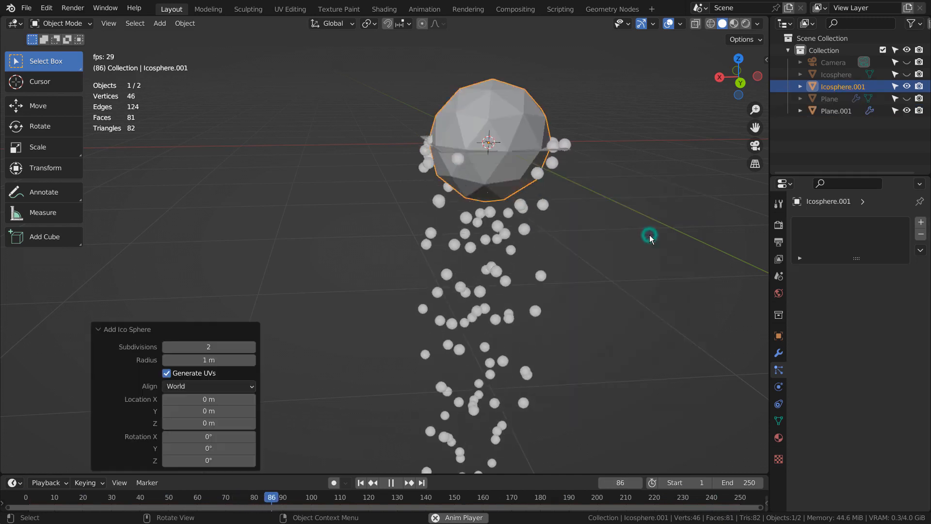
pyautogui.click(191, 349)
pyautogui.write('1')
pyautogui.press('Return')
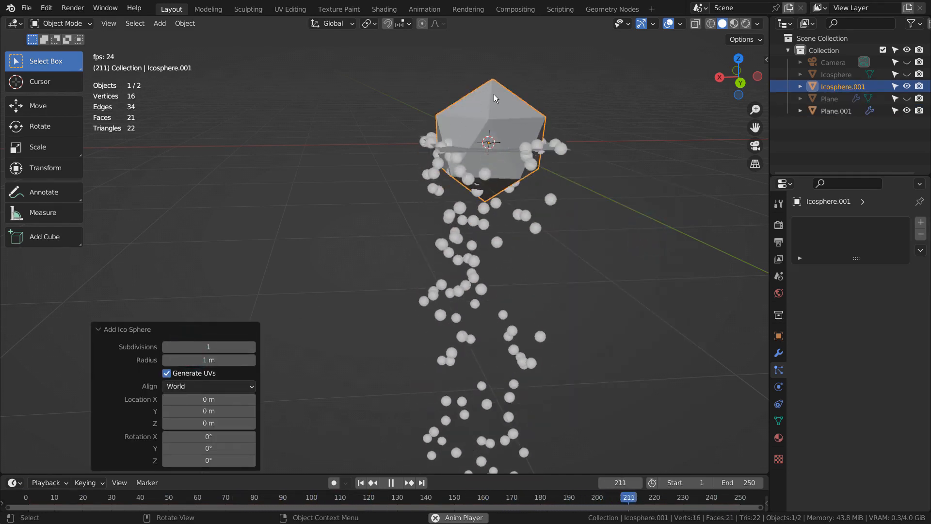
# Render the new plane's particles as Object, using the new ico sphere as the instance object.
pyautogui.click(557, 150)
pyautogui.scroll(-10, 843, 379)
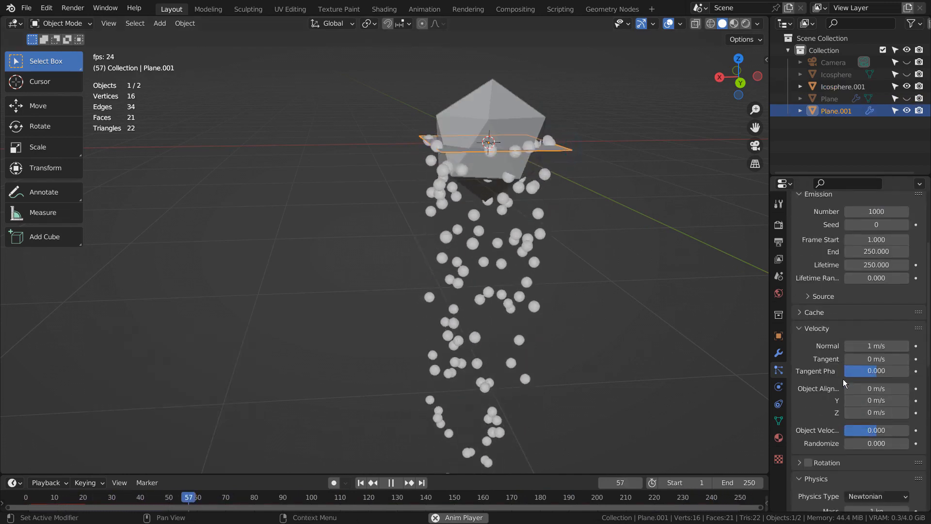
pyautogui.scroll(-4, 843, 381)
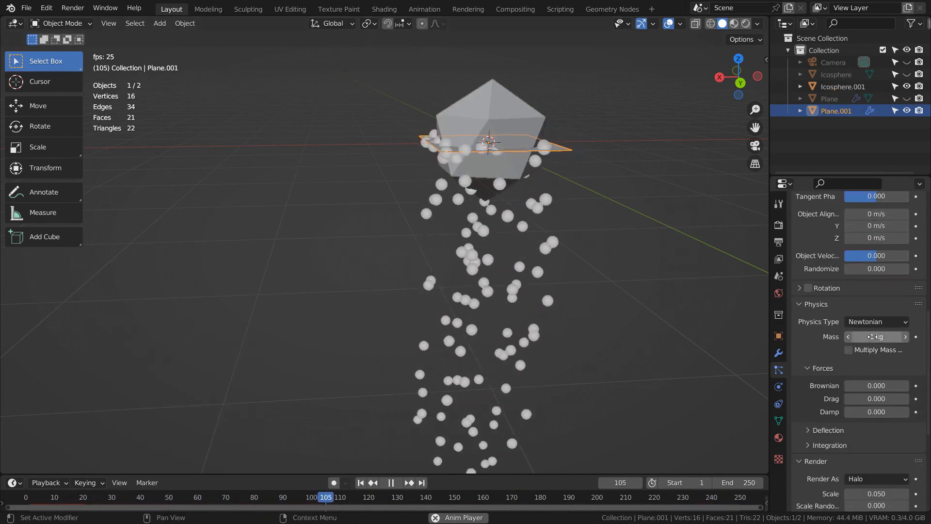
pyautogui.scroll(-7, 822, 392)
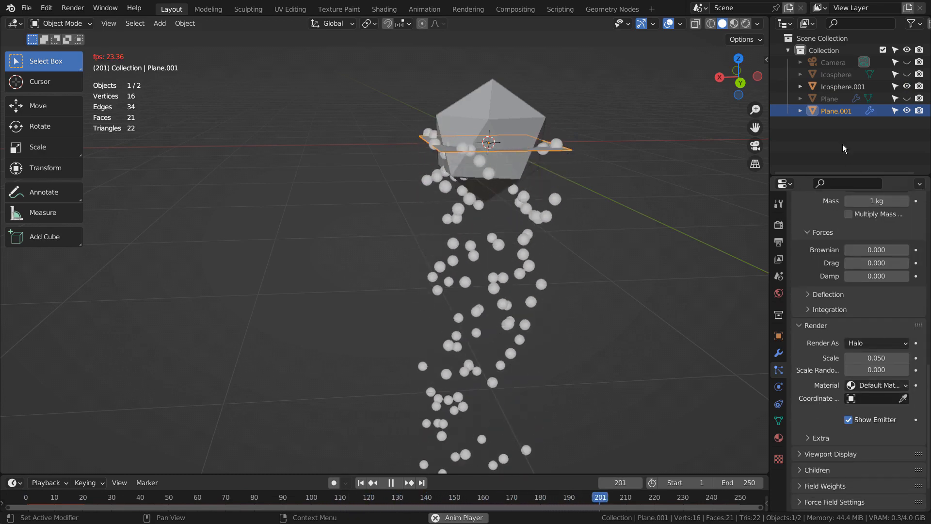
pyautogui.click(834, 107)
pyautogui.click(863, 343)
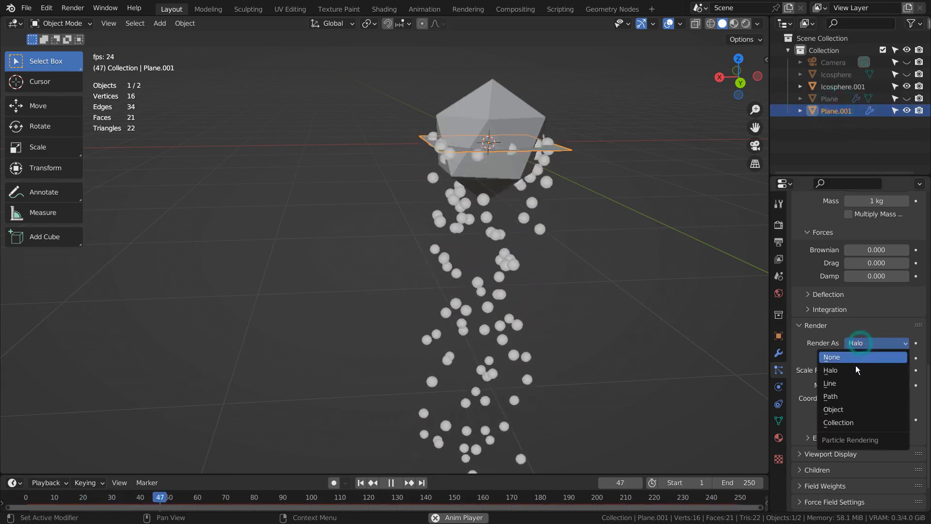
pyautogui.click(850, 409)
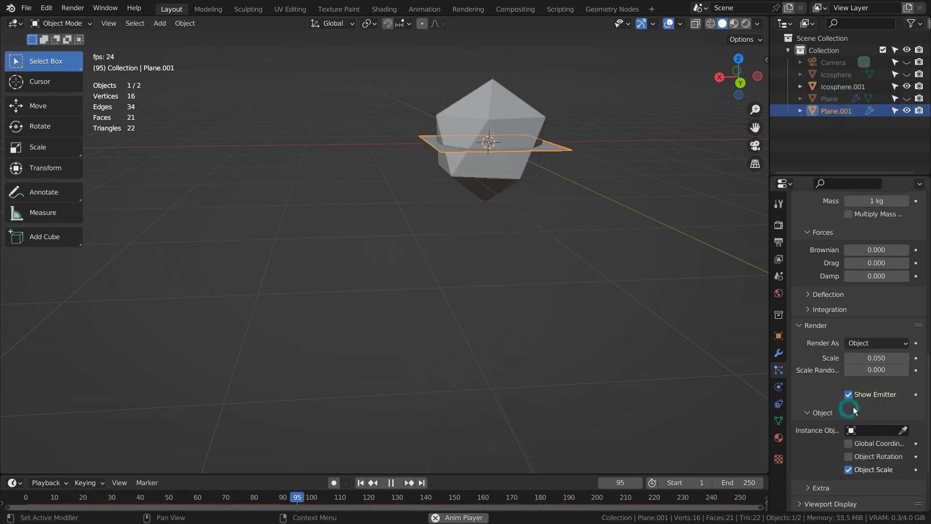
pyautogui.click(857, 430)
pyautogui.click(845, 329)
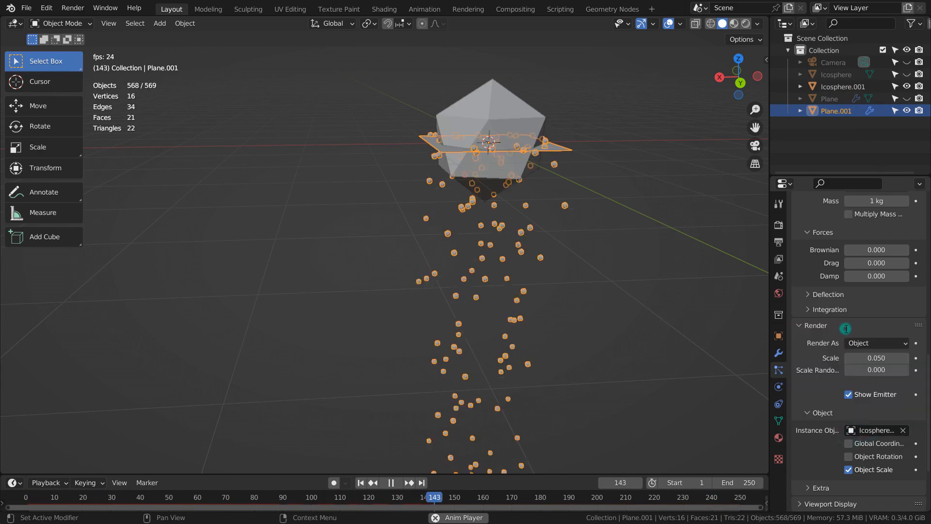
# Hide the original large ico sphere from the viewport.
pyautogui.click(609, 229)
pyautogui.click(509, 111)
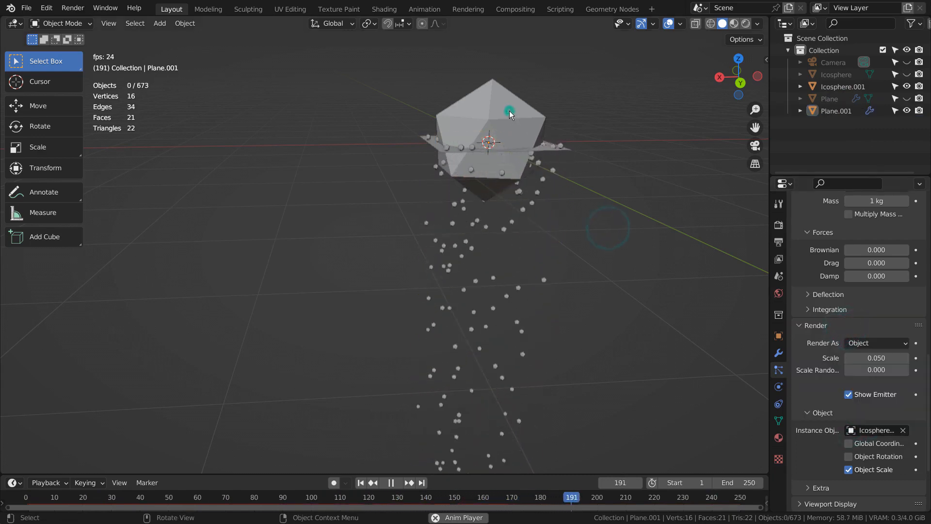
pyautogui.press('h')
# Set the plane's object-aligned particle velocity along X to 4 m/s, after trying 1 m/s.
pyautogui.click(502, 142)
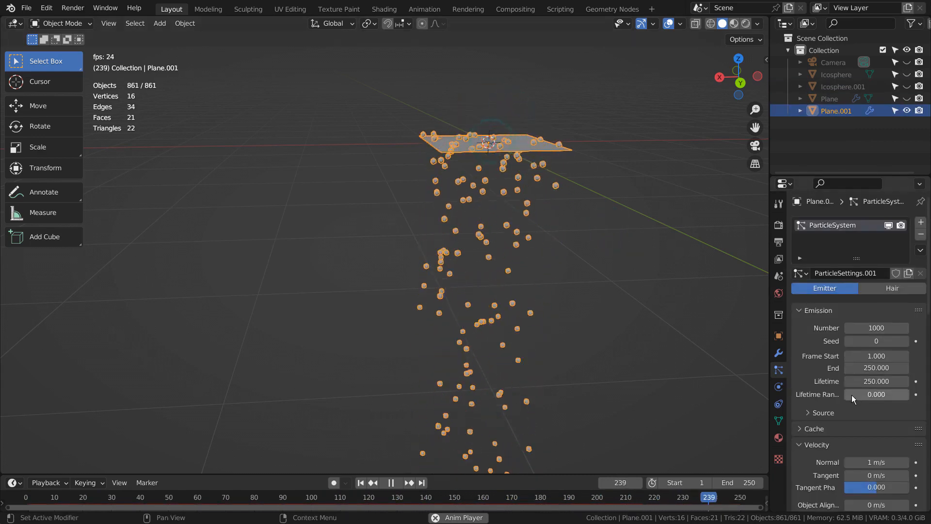
pyautogui.scroll(-3, 852, 395)
pyautogui.scroll(-3, 827, 396)
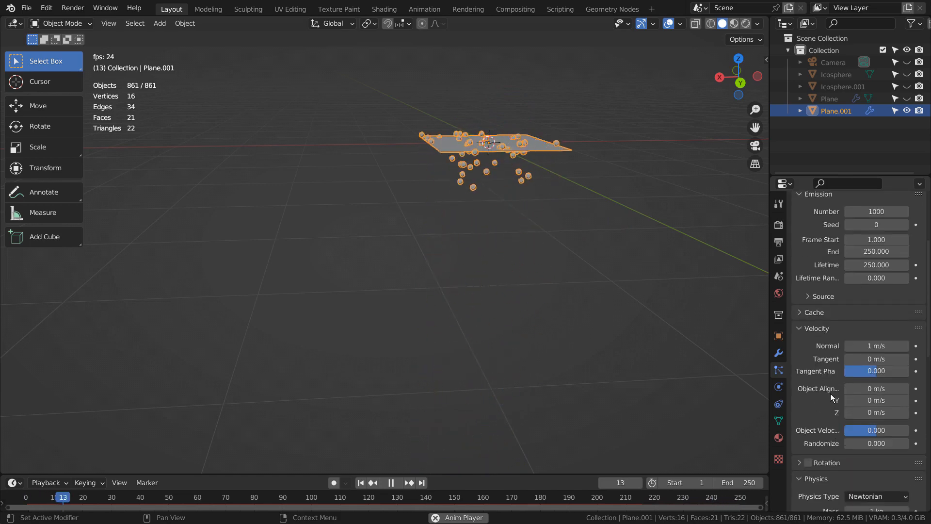
pyautogui.click(880, 388)
pyautogui.write('1')
pyautogui.press('Return')
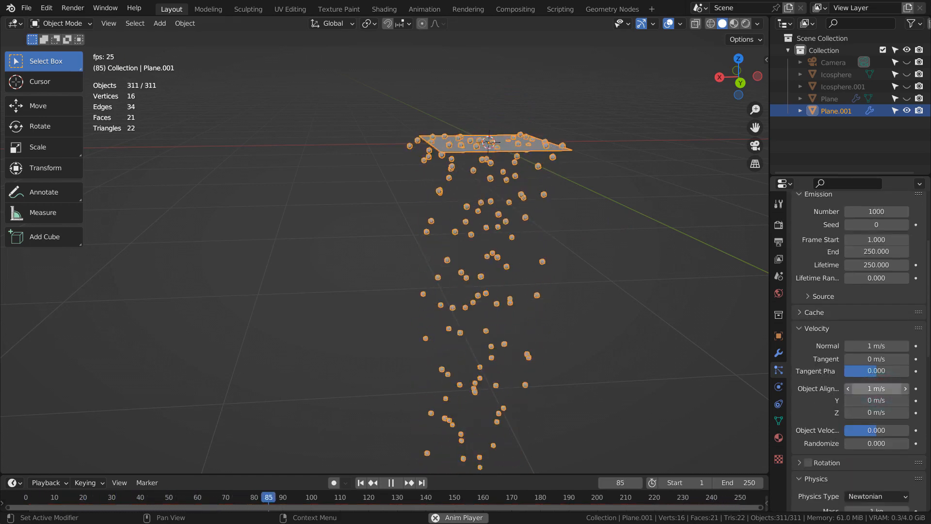
pyautogui.click(879, 388)
pyautogui.write('4')
pyautogui.press('Return')
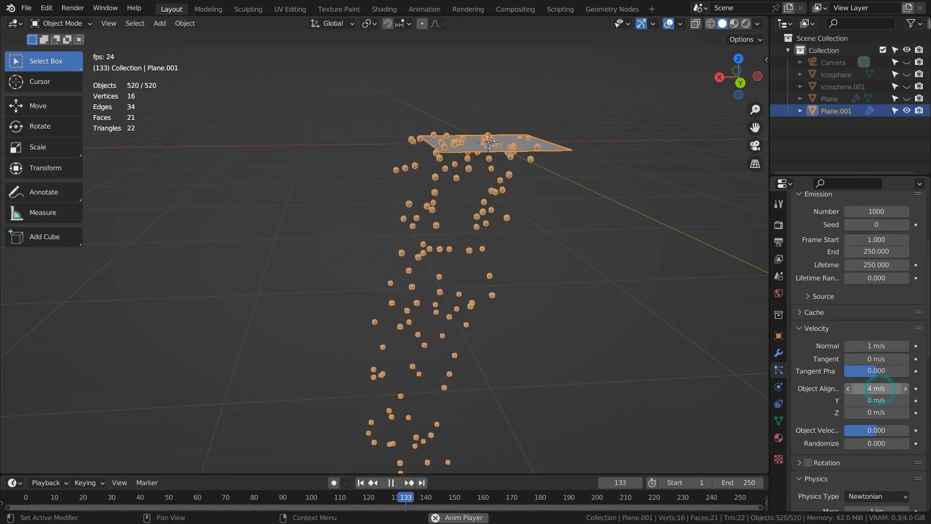
# Assign the existing material named Material to the hidden Icosphere.001.
pyautogui.click(507, 366)
pyautogui.moveTo(511, 385); pyautogui.dragTo(573, 383, button='middle')
pyautogui.scroll(1, 573, 384)
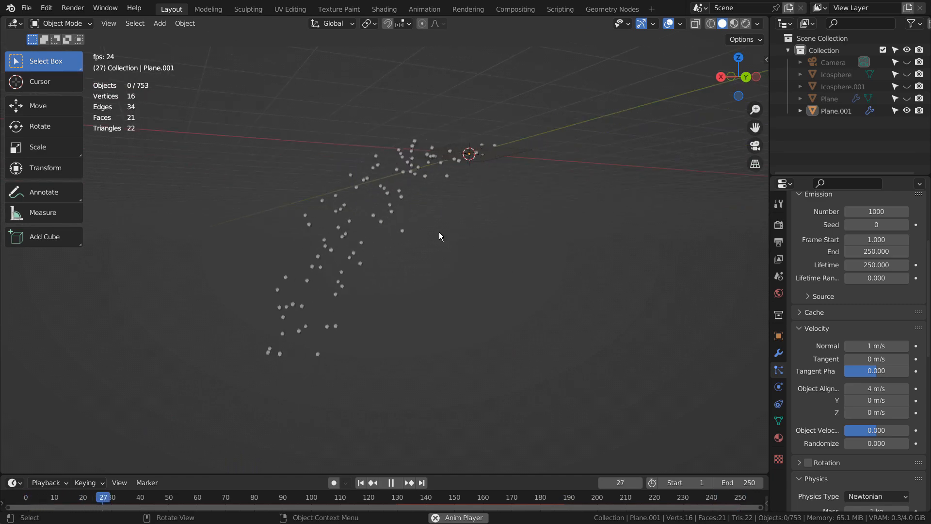
pyautogui.click(410, 189)
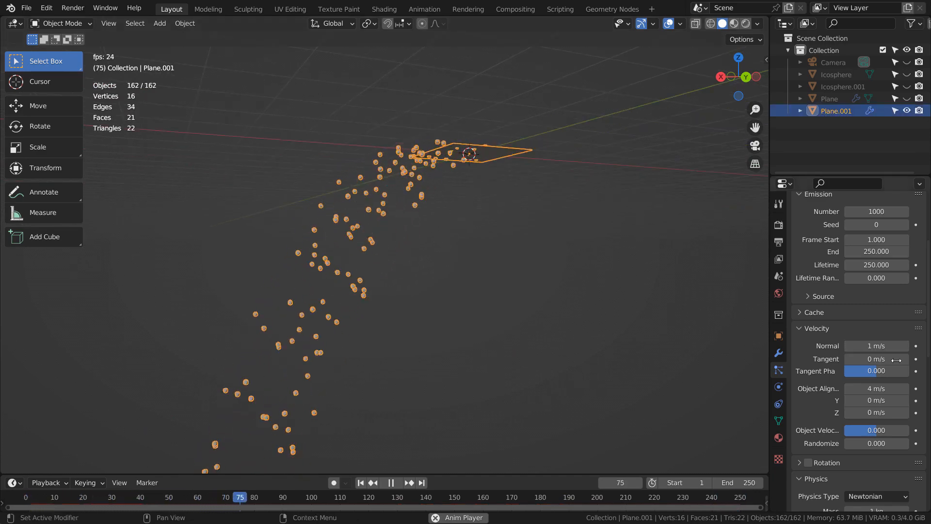
pyautogui.click(778, 438)
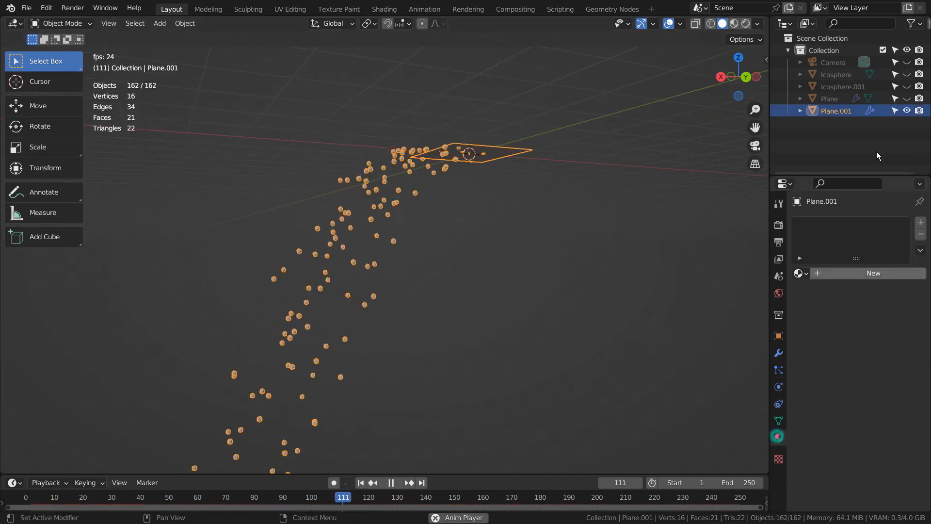
pyautogui.click(854, 88)
pyautogui.click(799, 273)
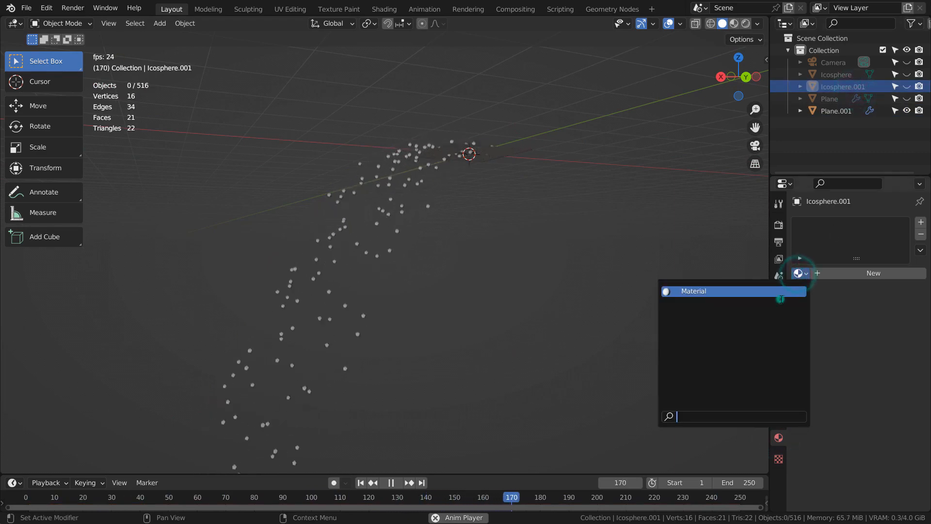
pyautogui.click(781, 293)
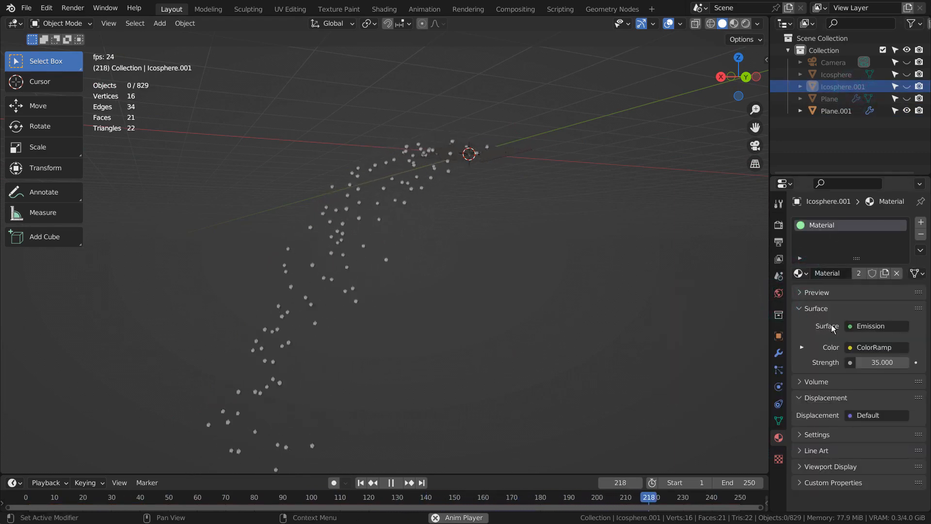
# Preview the moving particles in Rendered viewport shading and return the viewport to Solid shading.
pyautogui.click(734, 23)
pyautogui.click(746, 23)
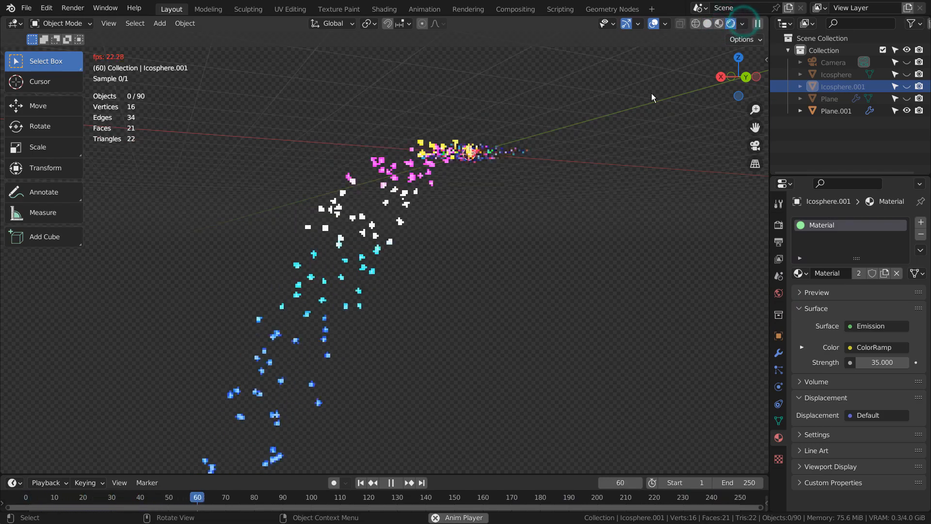
pyautogui.click(706, 24)
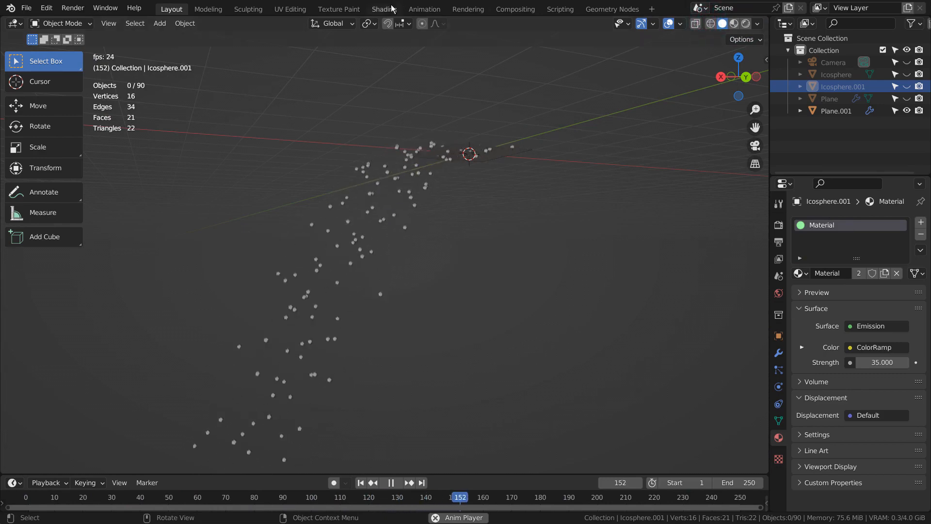
# Stop playback in the Shading workspace and examine the Icosphere.001 material's nodes in a maximized node editor.
pyautogui.click(383, 8)
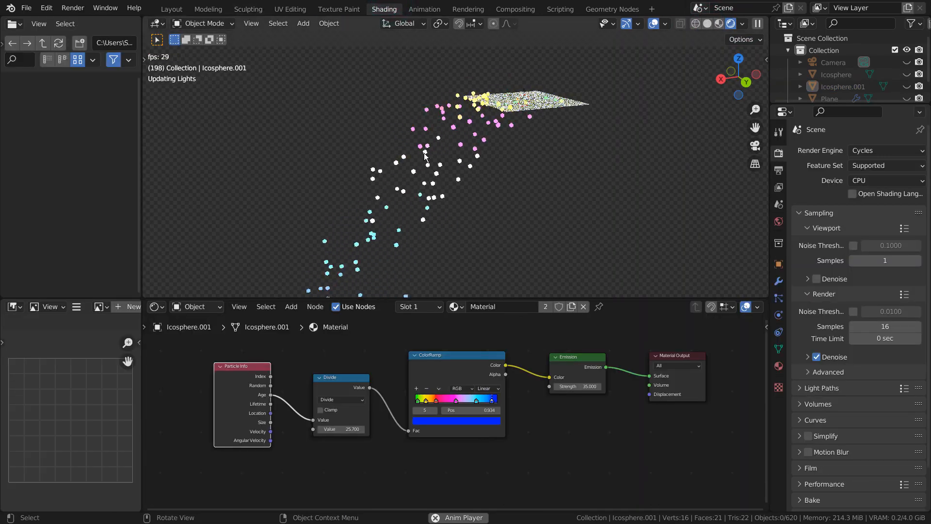
pyautogui.press('space')
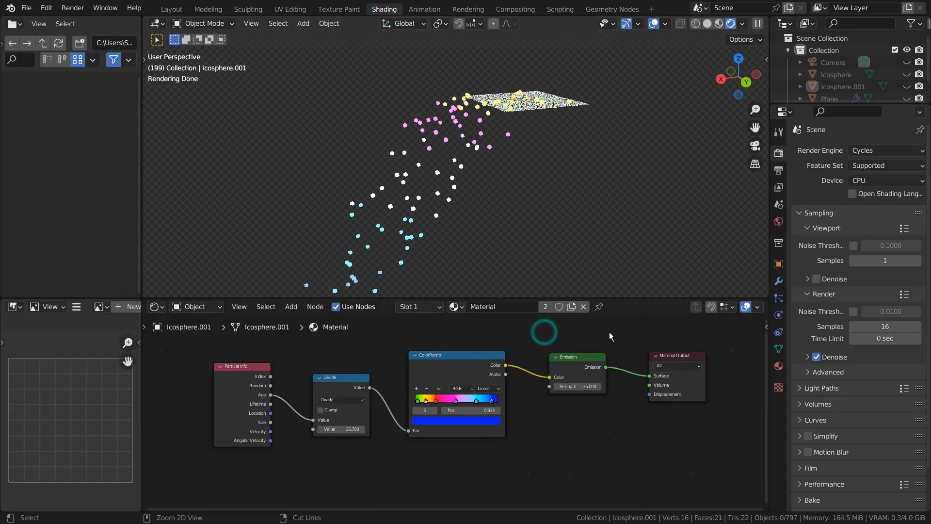
pyautogui.hotkey('ctrl', 'space')
pyautogui.scroll(-2, 661, 347)
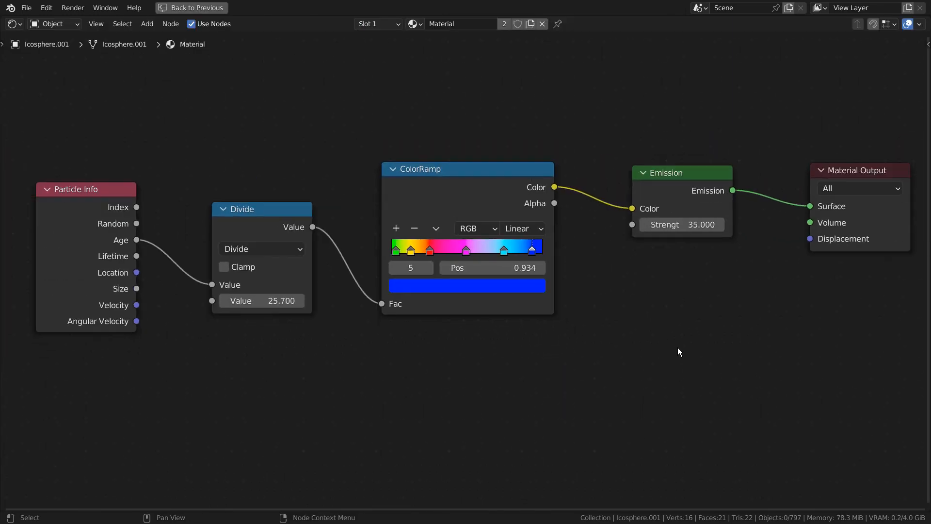
pyautogui.keyDown('shift'); pyautogui.moveTo(680, 351); pyautogui.dragTo(666, 355, button='middle'); pyautogui.keyUp('shift')
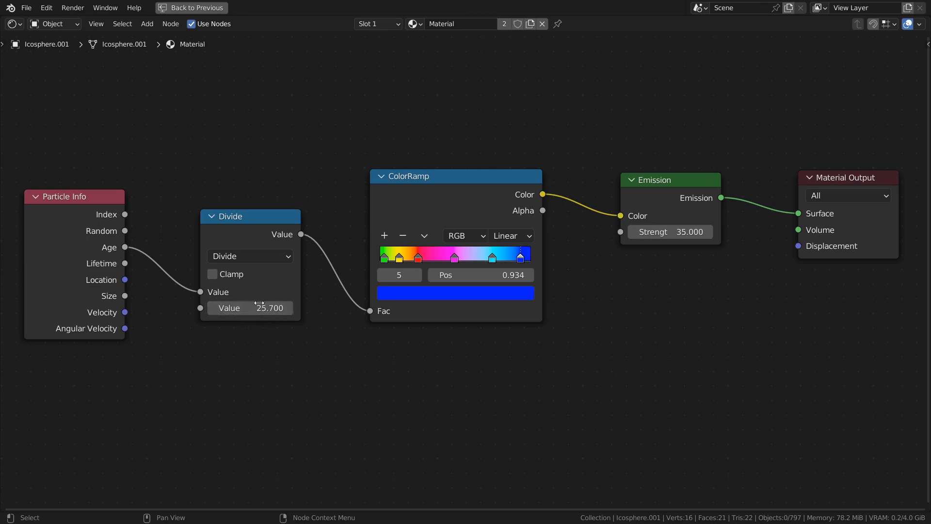
# Set the Divide node's divisor to 28.6 in the restored layout, after trying 54.5, 35.9 and 17.1 and comparing the particle colours during playback.
pyautogui.hotkey('ctrl', 'space')
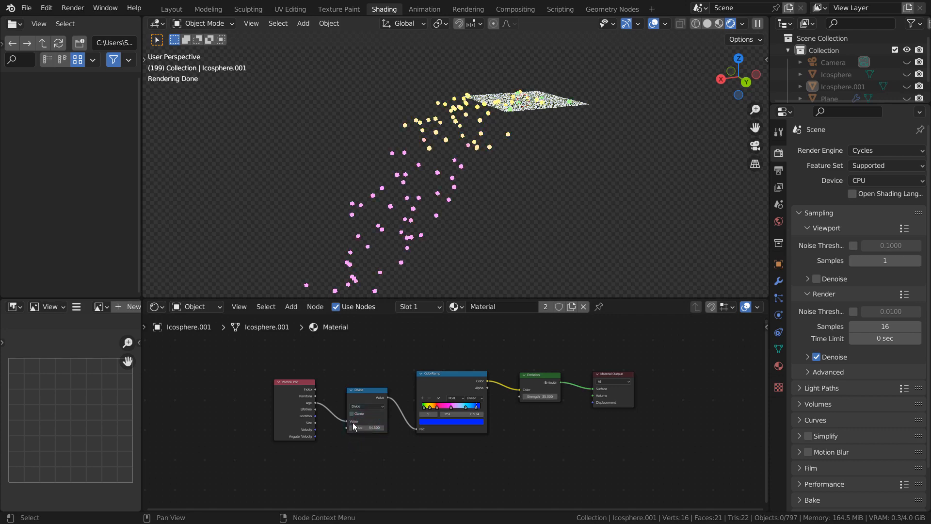
pyautogui.scroll(14, 353, 423)
pyautogui.moveTo(323, 427); pyautogui.dragTo(632, 437, button='middle')
pyautogui.scroll(2, 632, 435)
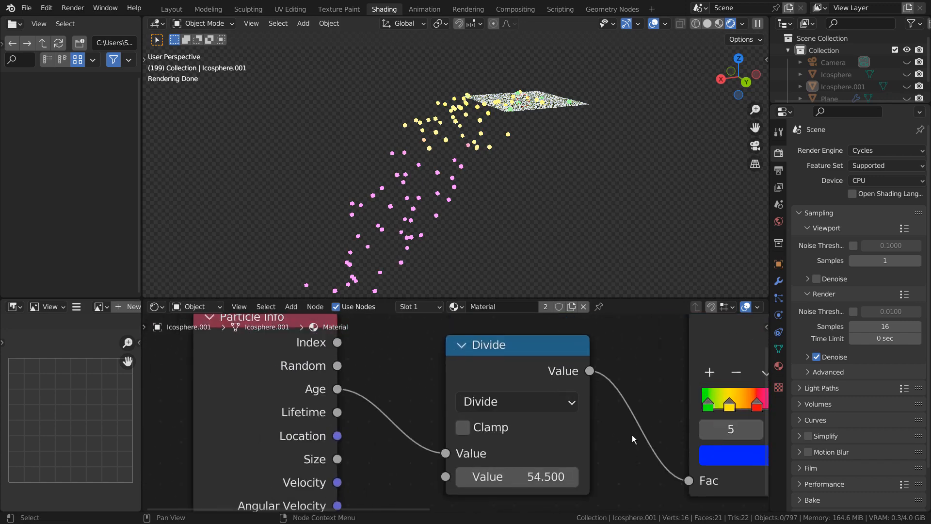
pyautogui.scroll(1, 632, 437)
pyautogui.moveTo(623, 472); pyautogui.dragTo(605, 469, button='middle')
pyautogui.moveTo(523, 481); pyautogui.dragTo(501, 481)
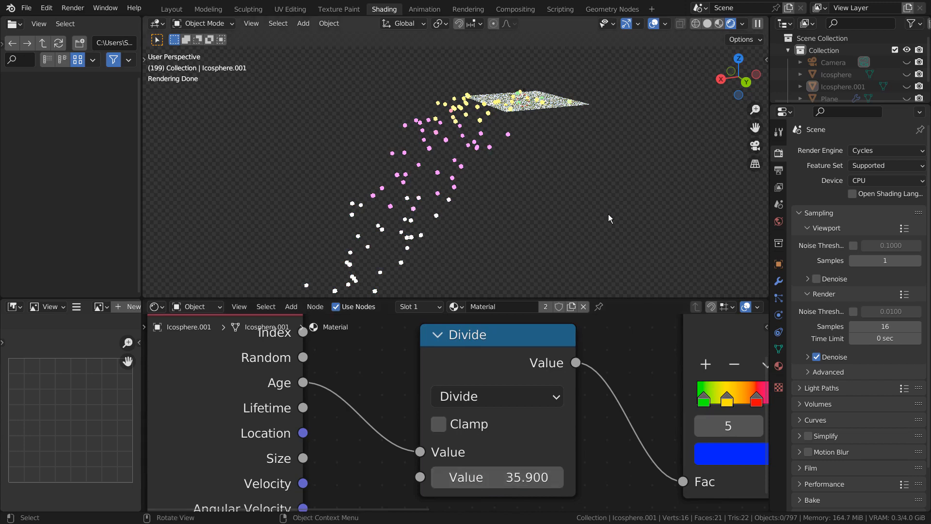
pyautogui.press('space')
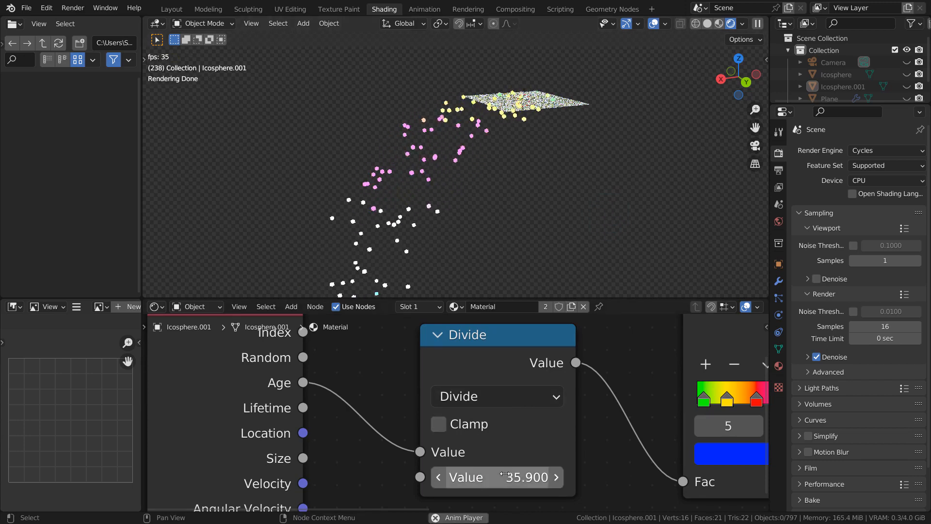
pyautogui.moveTo(504, 478); pyautogui.dragTo(543, 477)
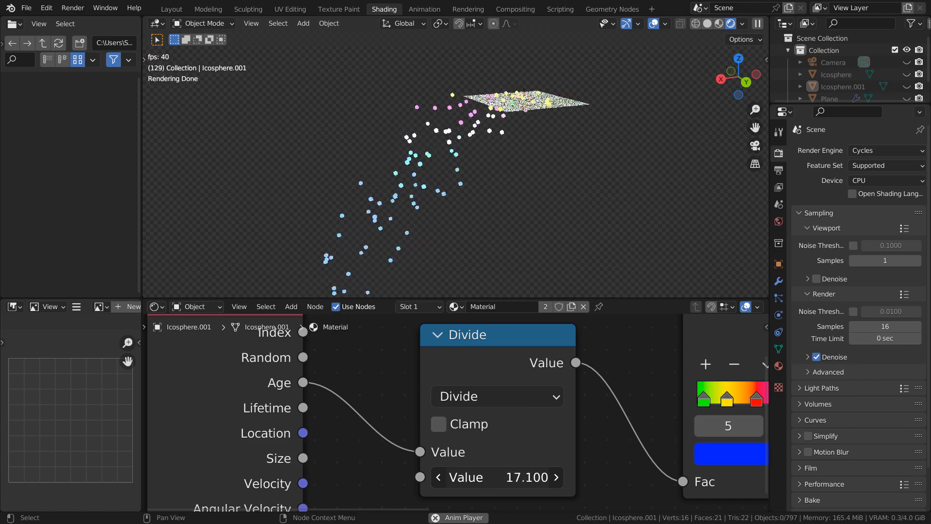
pyautogui.moveTo(505, 477); pyautogui.dragTo(540, 478)
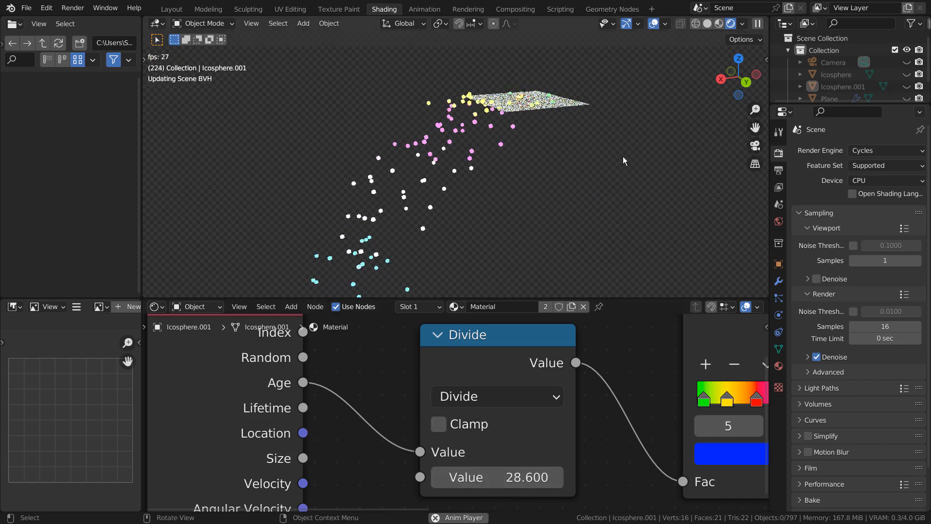
pyautogui.press('Escape')
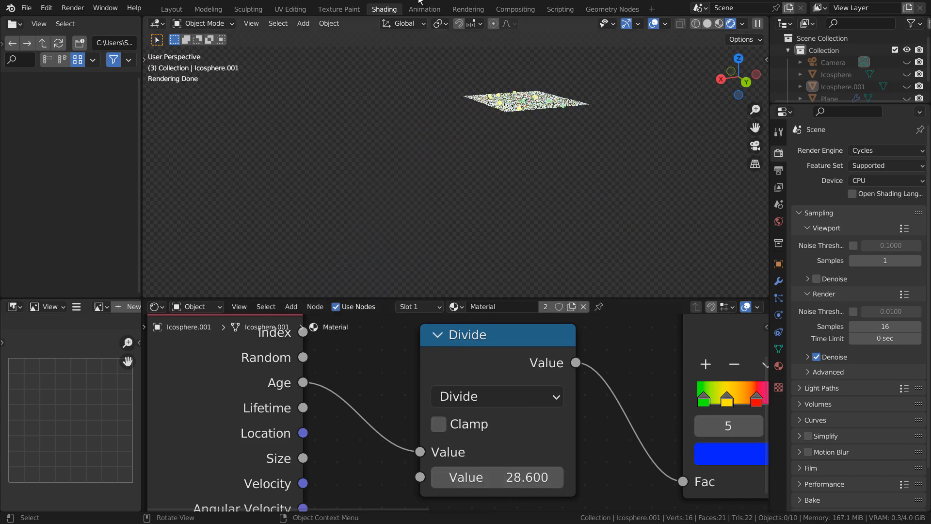
# Play the particle animation in the Layout workspace with Rendered viewport shading to check the age-based colours.
pyautogui.click(171, 9)
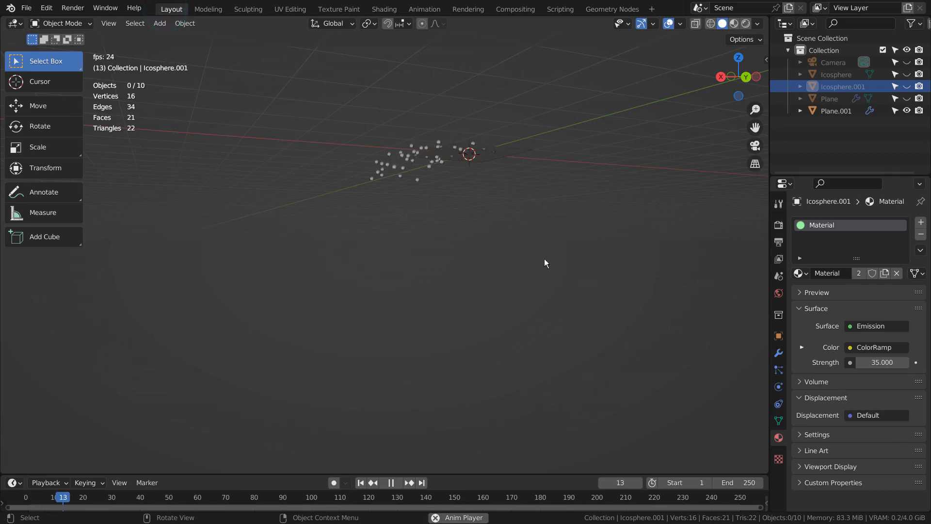
pyautogui.click(745, 23)
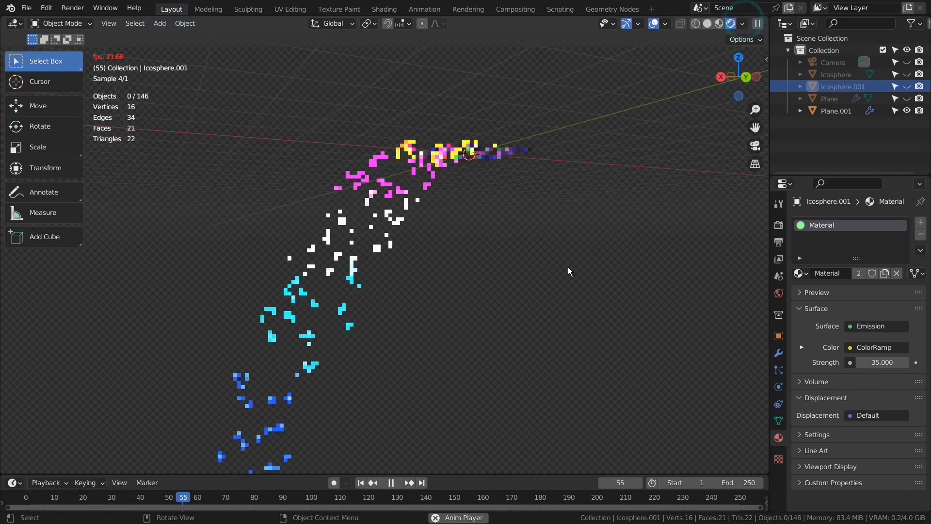
pyautogui.press('space')
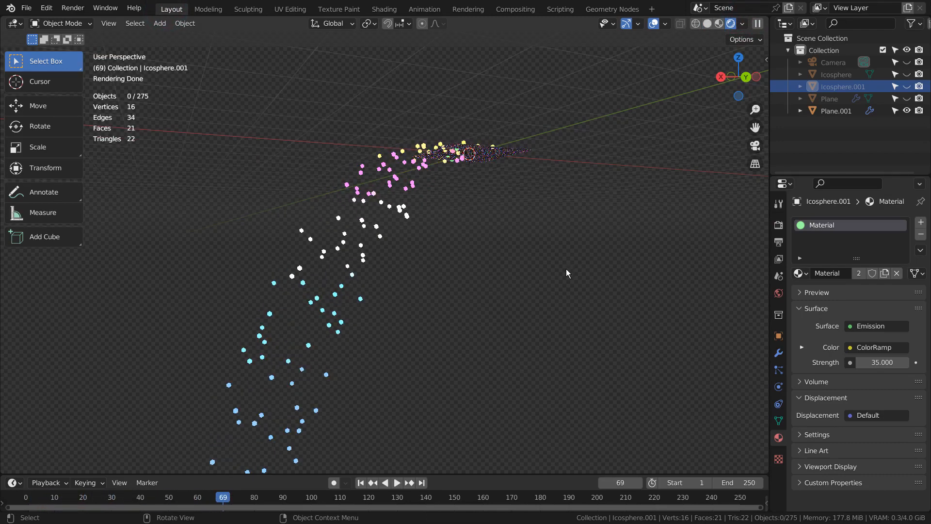
pyautogui.press('space')
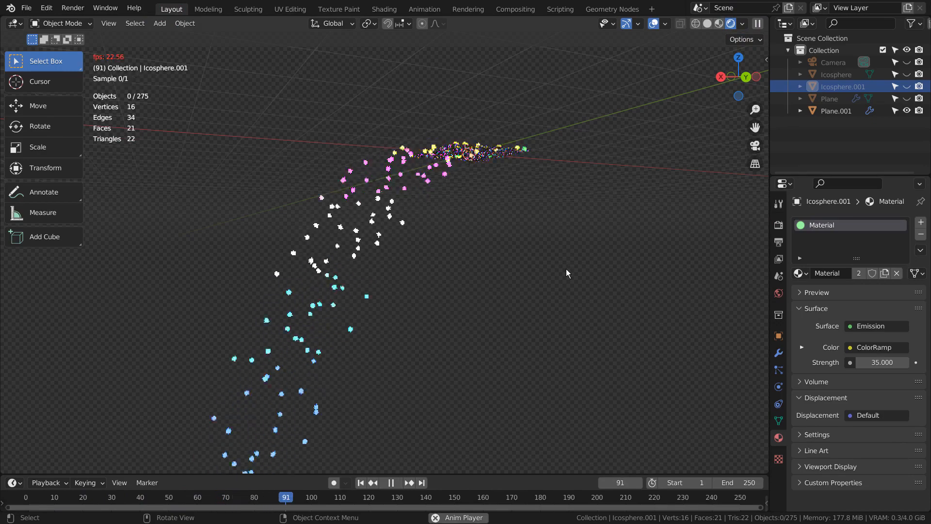